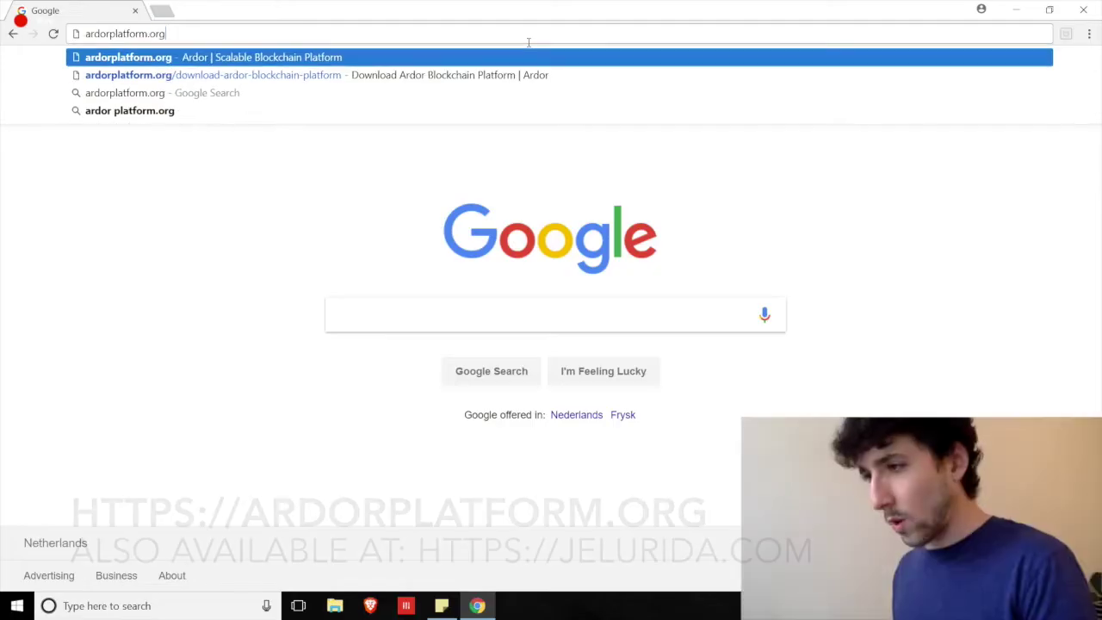
Download the Windows version of the Ardor client from ardorplatform.org and save it in Documents as ardor-client-2.0.14
{"action": "key", "text": "Return"}
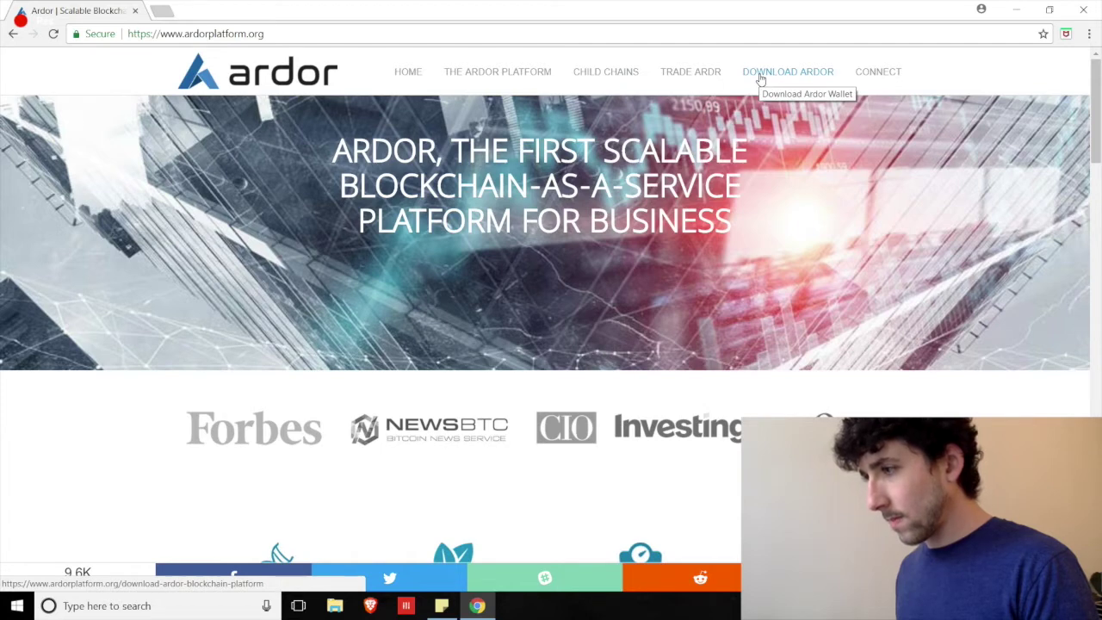
{"action": "mouse_move", "coordinate": [484, 82]}
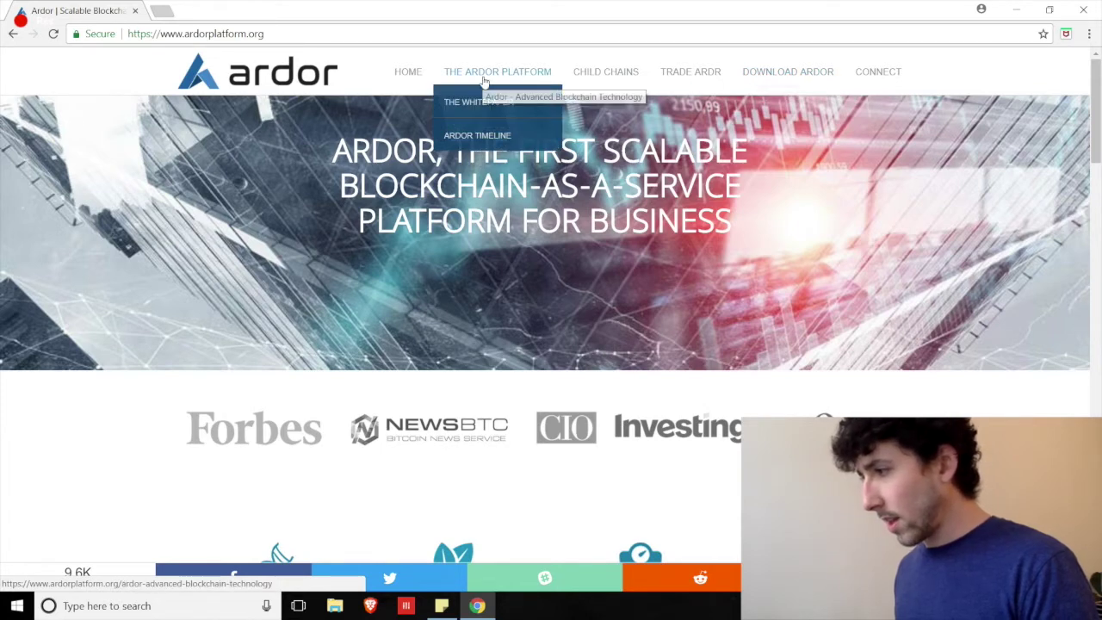
{"action": "mouse_move", "coordinate": [635, 77]}
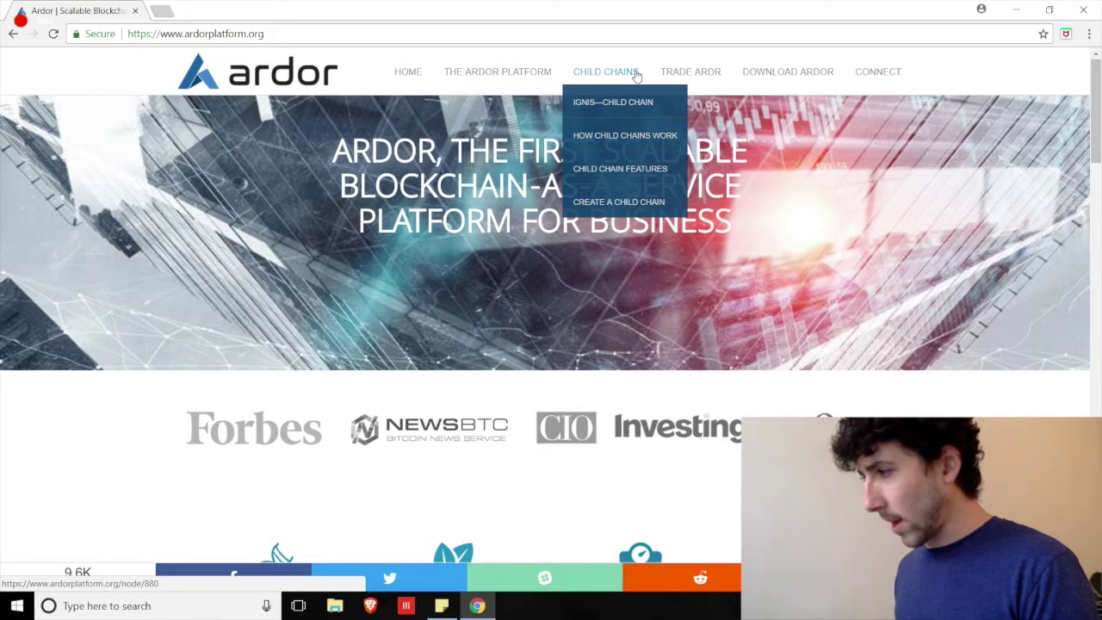
{"action": "left_click", "coordinate": [760, 77]}
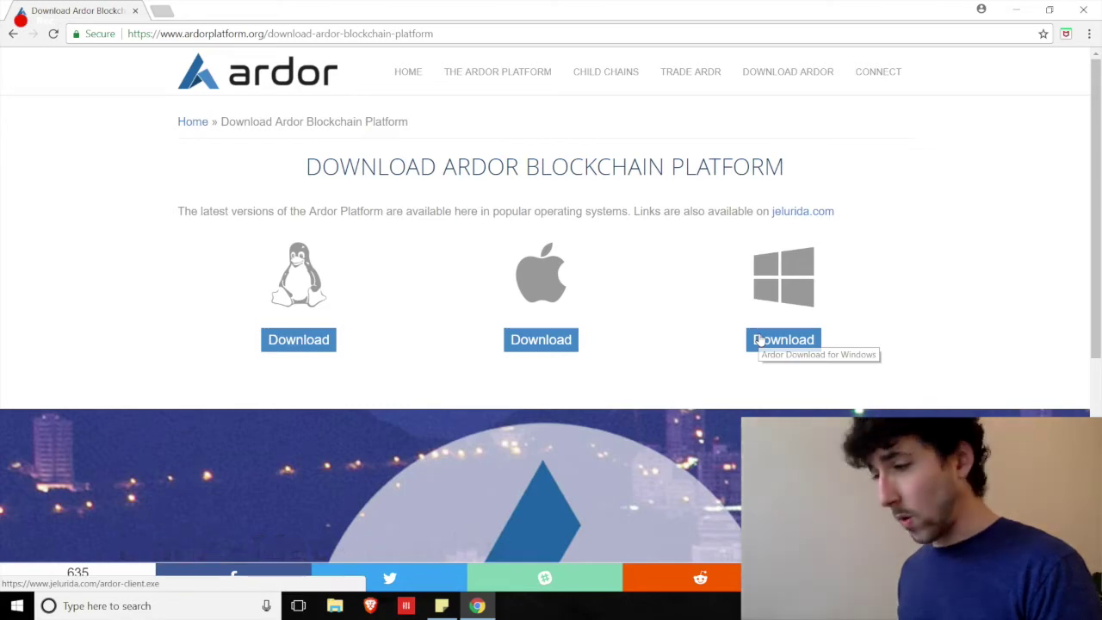
{"action": "left_click", "coordinate": [759, 339]}
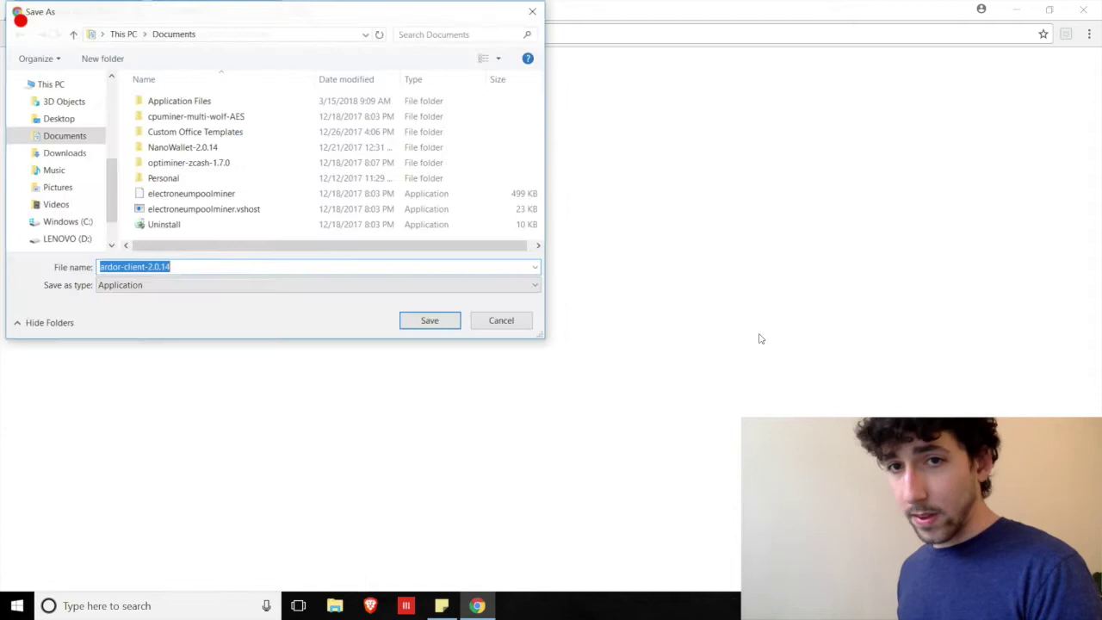
{"action": "left_click", "coordinate": [430, 321]}
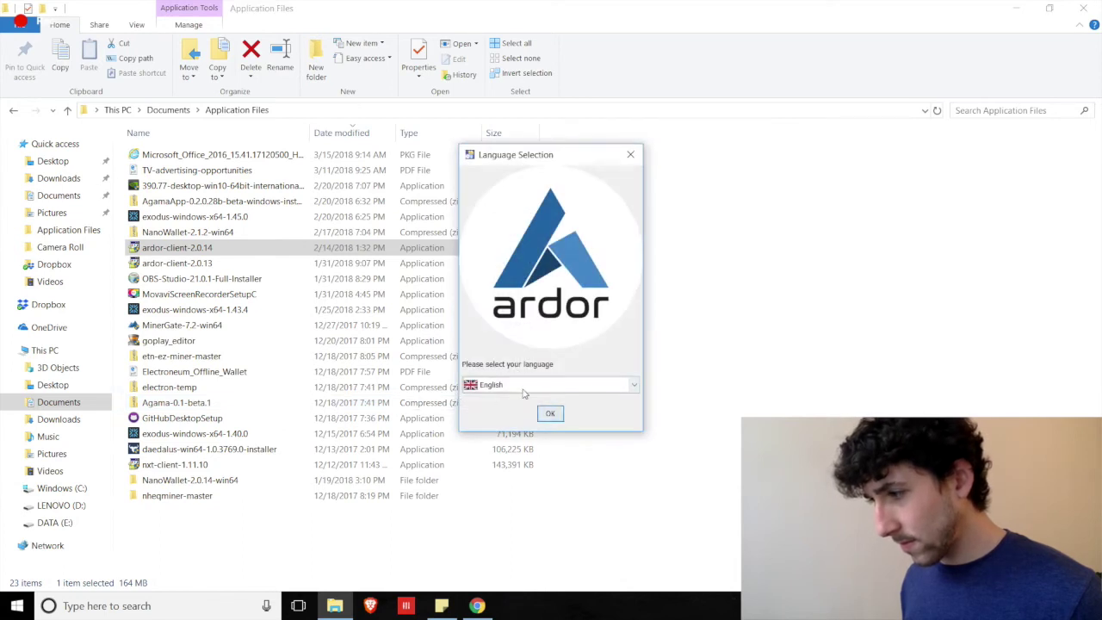
Start the Ardor installer in English, agree to install another entity, and continue past the welcome page
{"action": "left_click", "coordinate": [550, 413]}
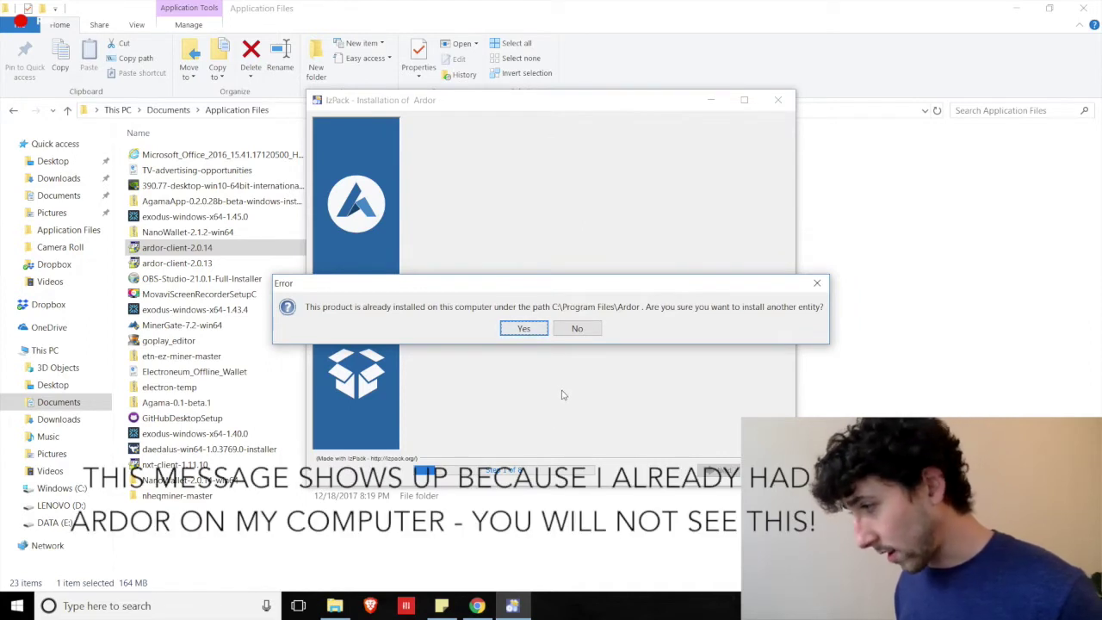
{"action": "left_click", "coordinate": [519, 326]}
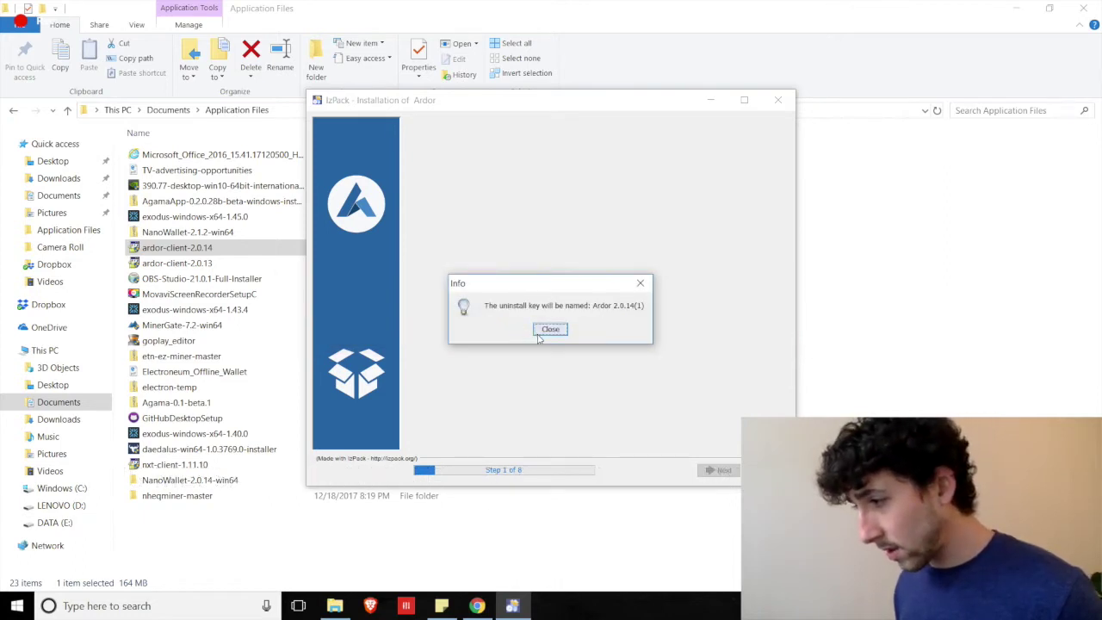
{"action": "left_click", "coordinate": [542, 333]}
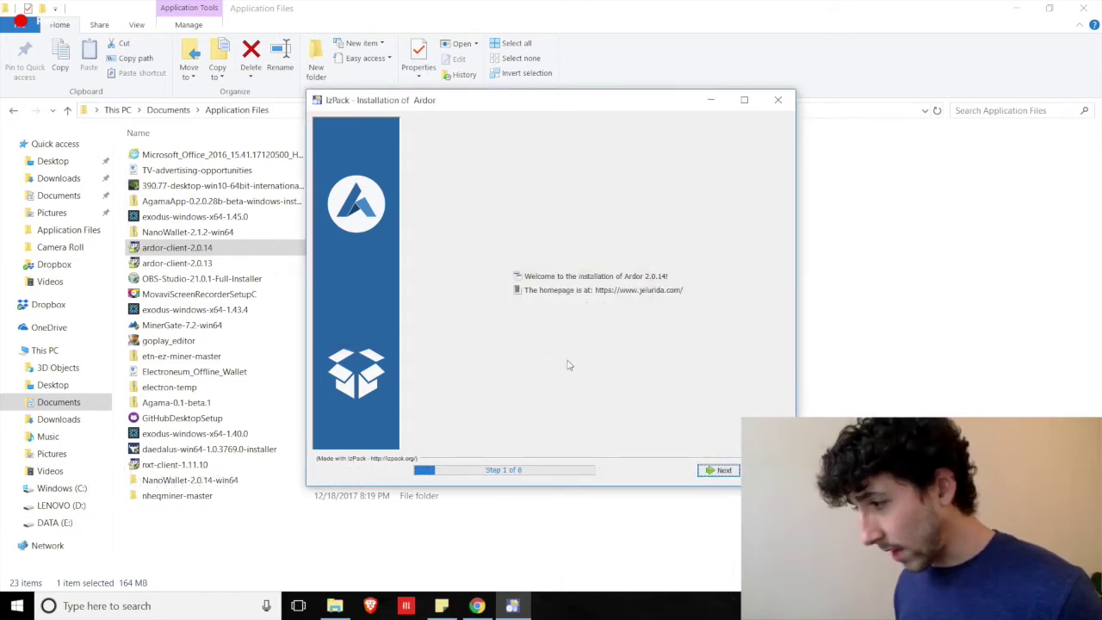
{"action": "left_click", "coordinate": [710, 471]}
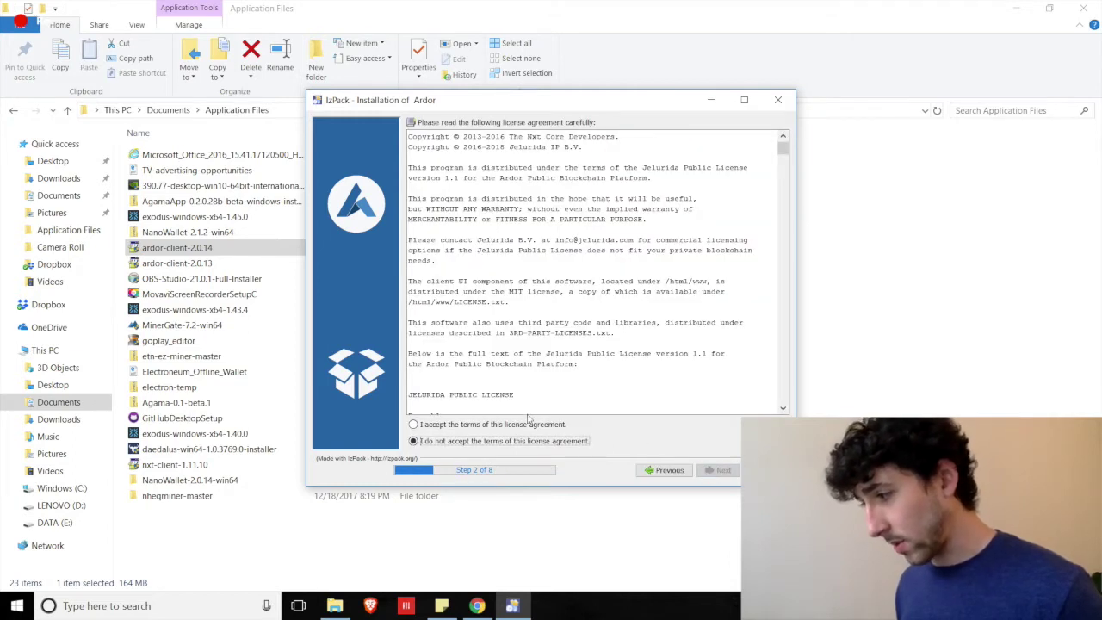
Accept the license agreement after scrolling through its terms, and continue past the release information page
{"action": "left_click", "coordinate": [531, 424]}
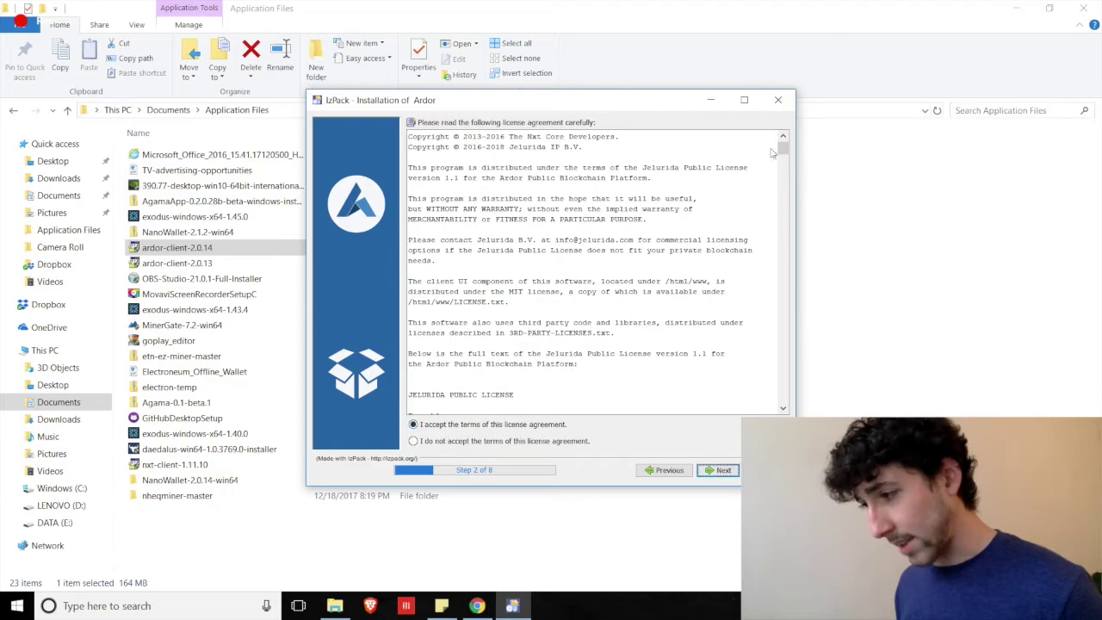
{"action": "left_click_drag", "start_coordinate": [782, 148], "coordinate": [784, 398]}
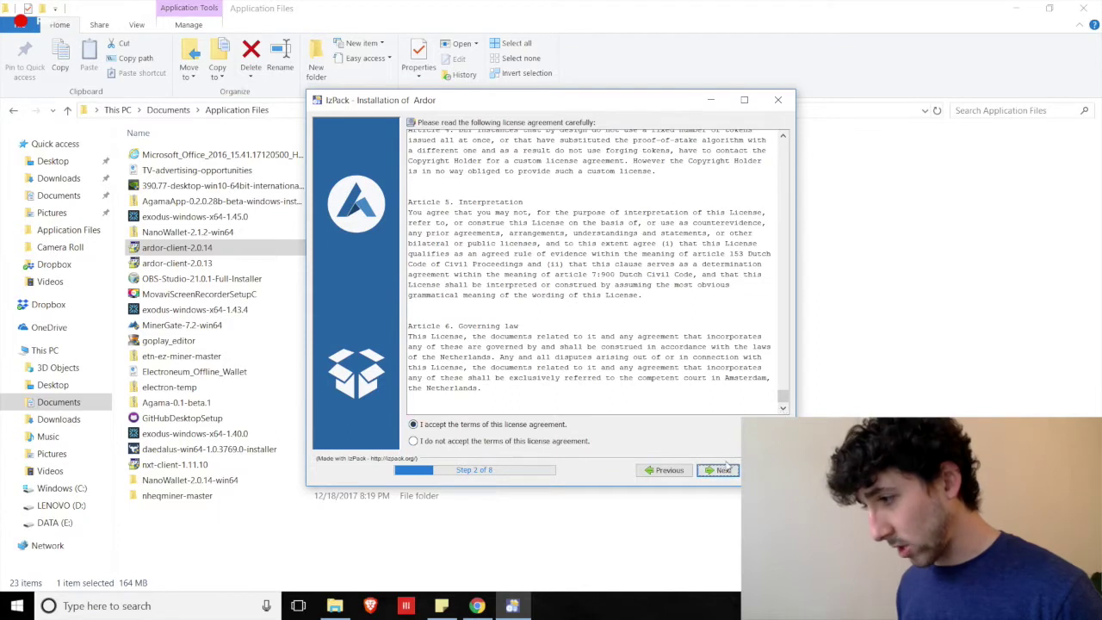
{"action": "left_click", "coordinate": [721, 470]}
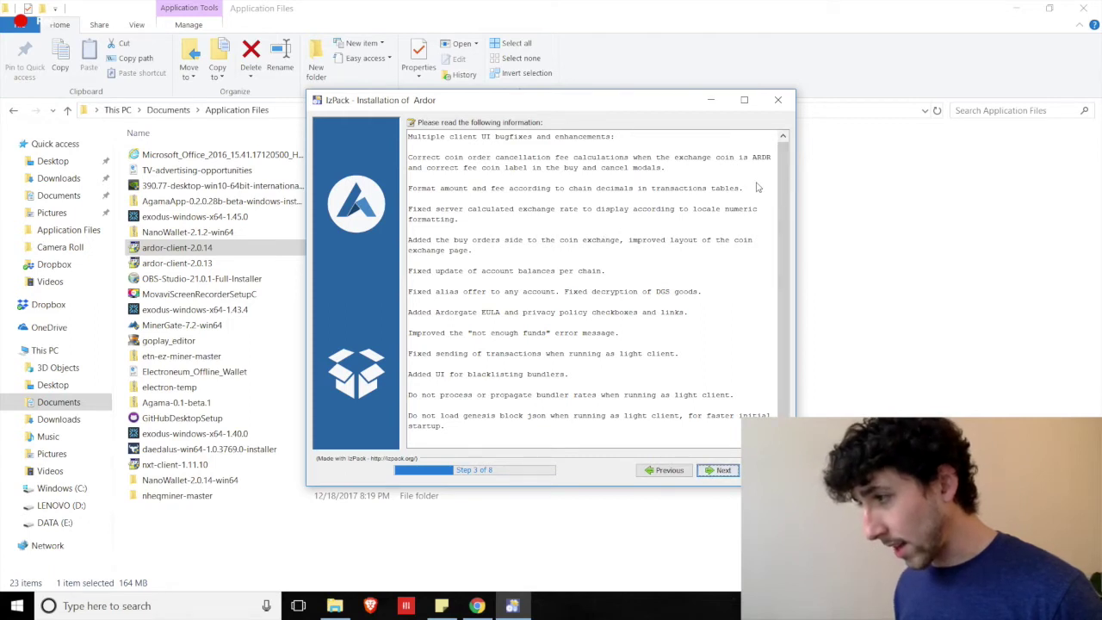
{"action": "left_click_drag", "start_coordinate": [783, 228], "coordinate": [783, 234]}
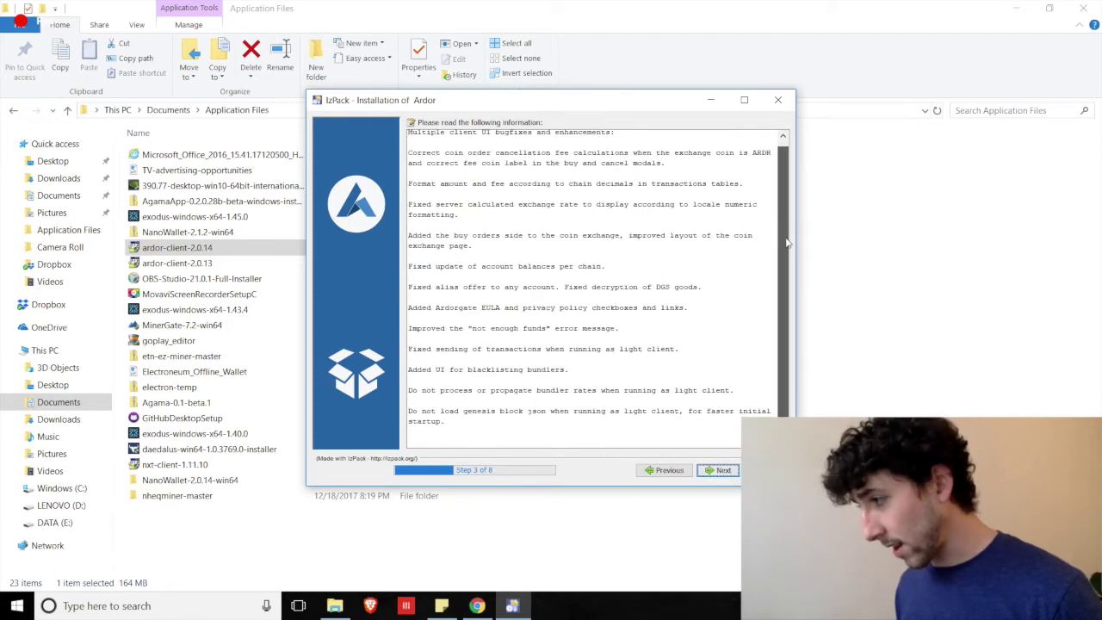
{"action": "left_click", "coordinate": [704, 473]}
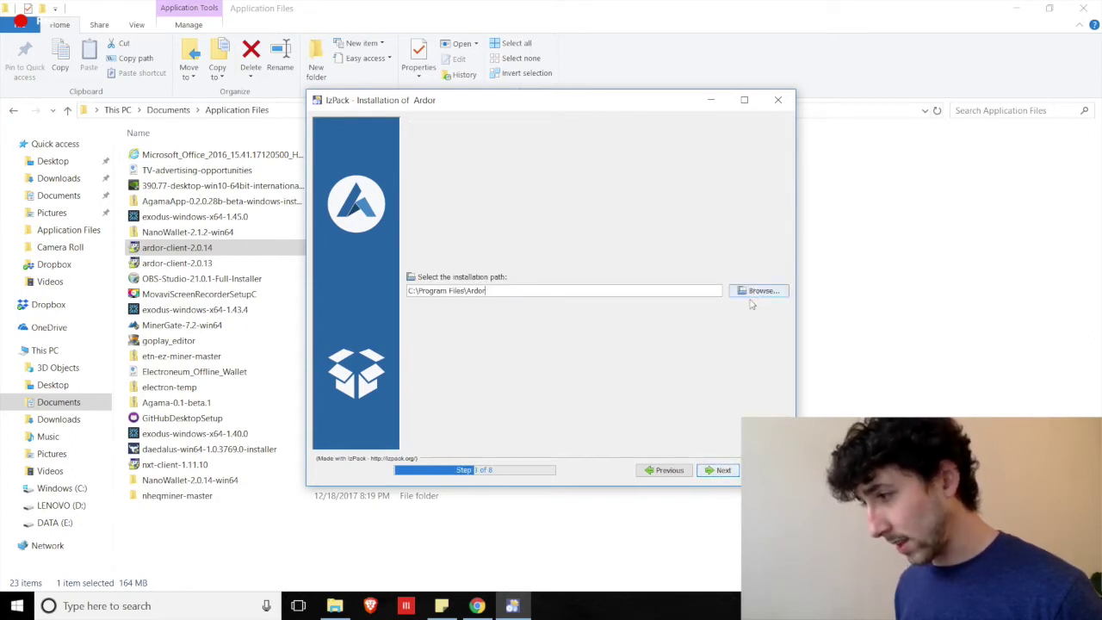
Install into the existing C:\Program Files\Ardor directory, leaving the light client and testnet options unchecked
{"action": "left_click", "coordinate": [719, 470]}
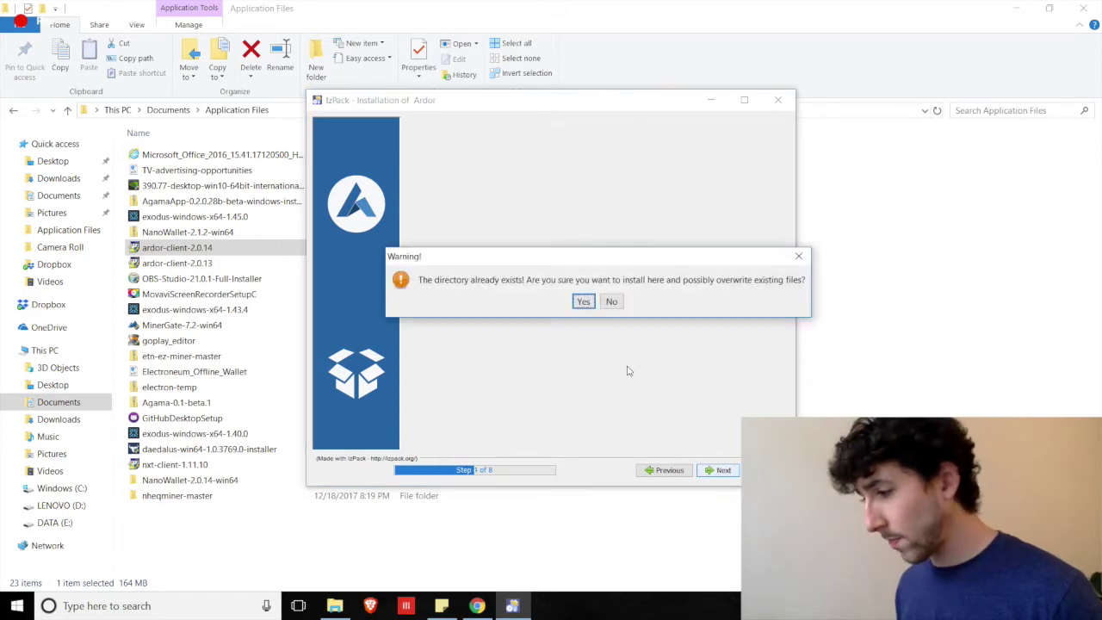
{"action": "left_click", "coordinate": [583, 302]}
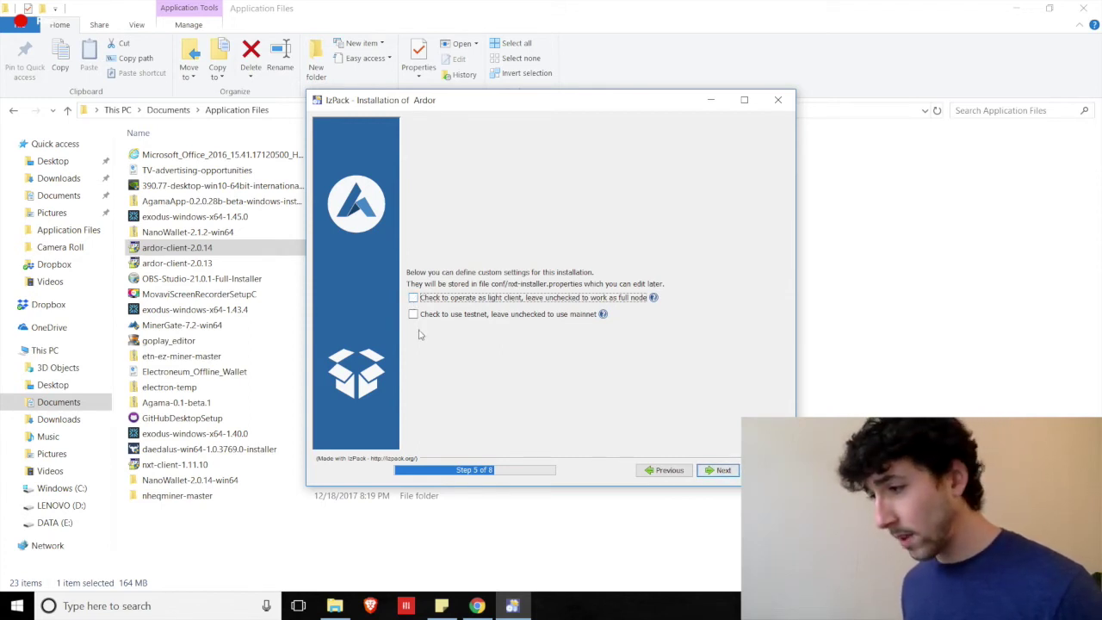
{"action": "mouse_move", "coordinate": [442, 322]}
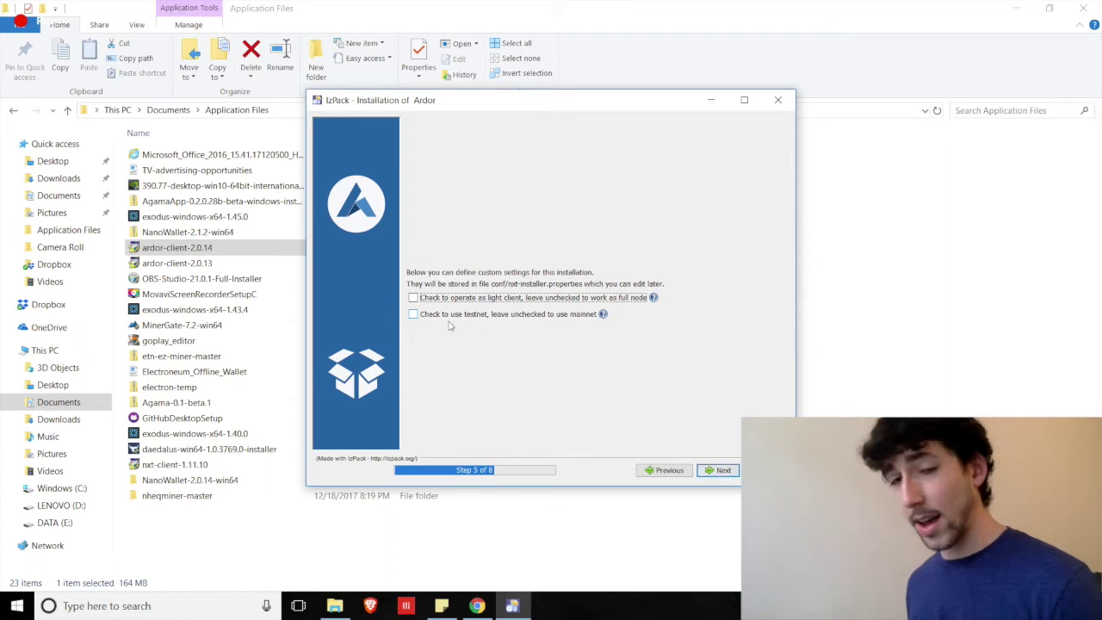
{"action": "left_click", "coordinate": [721, 472]}
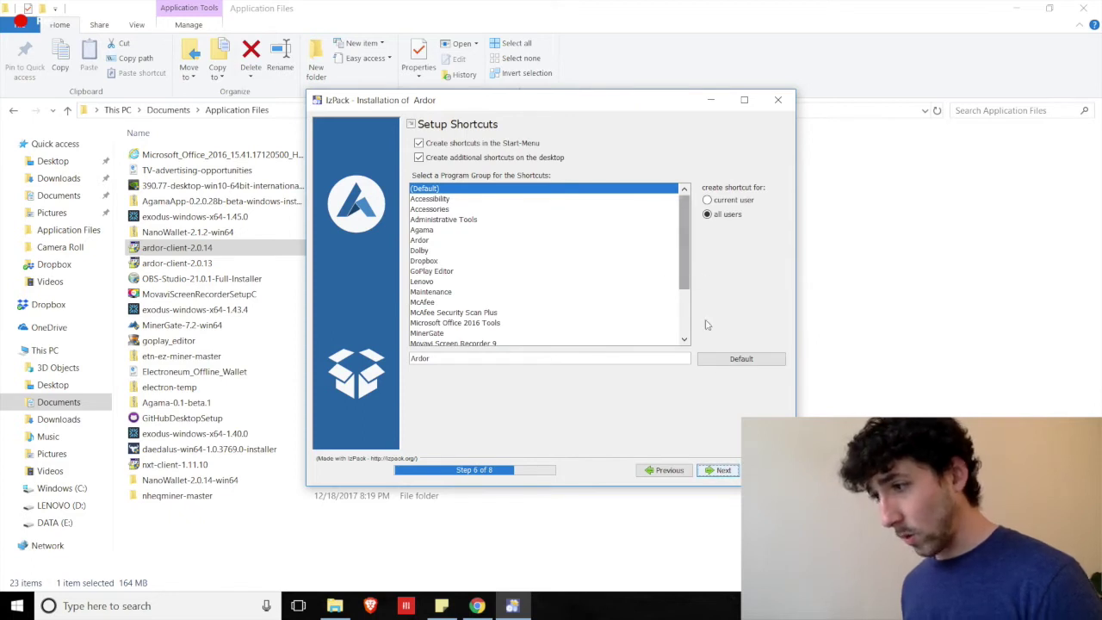
Keep the default Start-Menu and desktop shortcuts for all users, run the installation and close the installer
{"action": "left_click", "coordinate": [713, 473]}
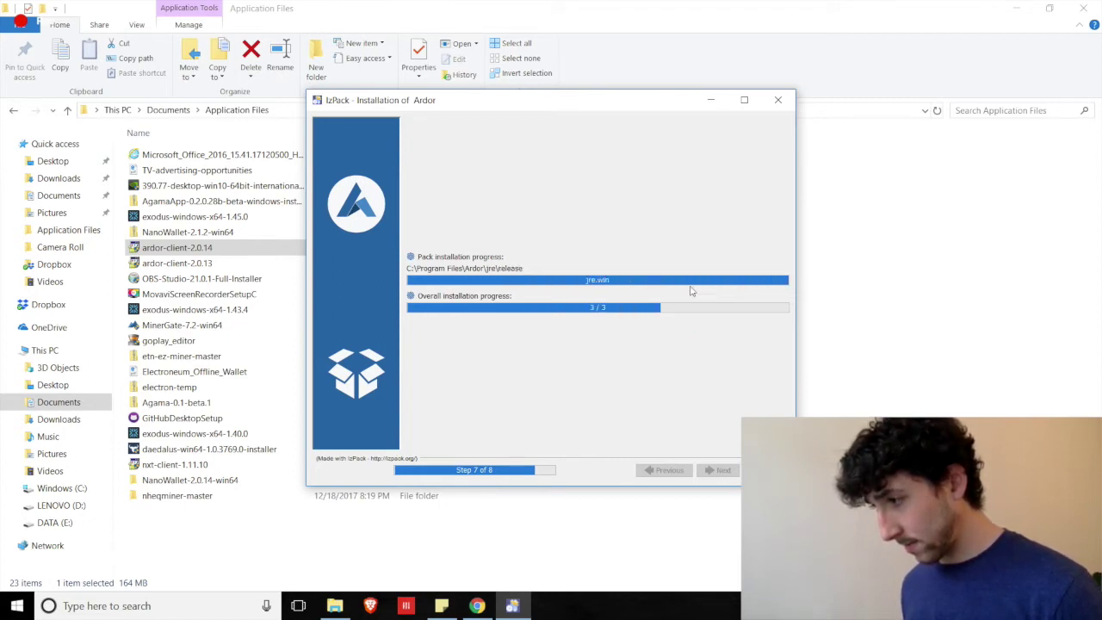
{"action": "left_click", "coordinate": [715, 472]}
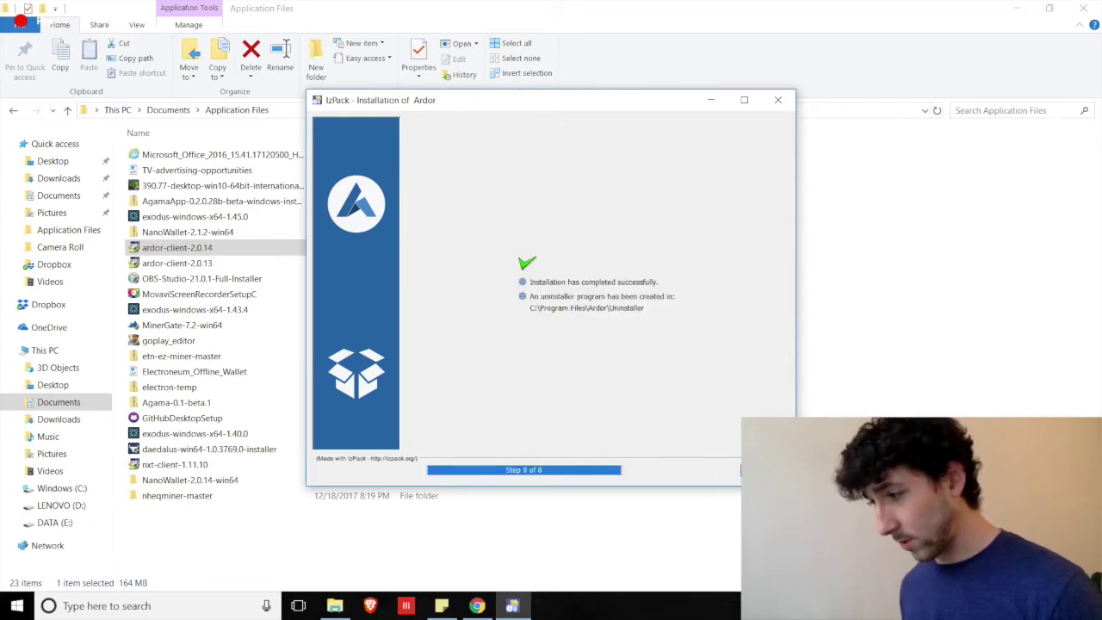
{"action": "left_click", "coordinate": [766, 471]}
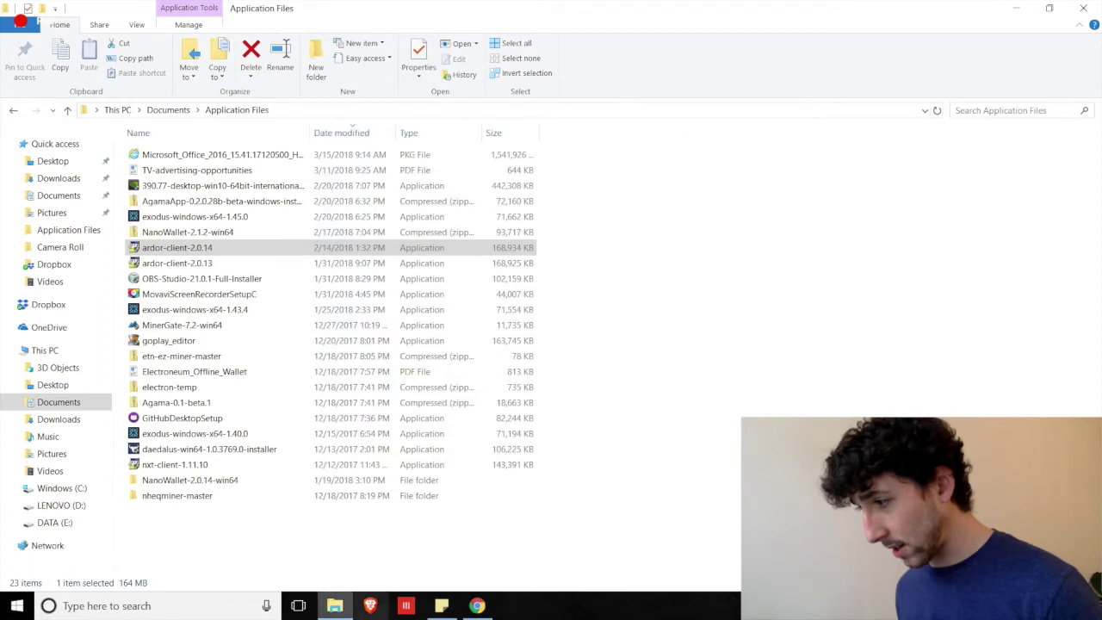
Find Ardor Server with a Windows search for "ardor", launch it and maximize its window
{"action": "left_click", "coordinate": [184, 606]}
{"action": "type", "text": "ardor"}
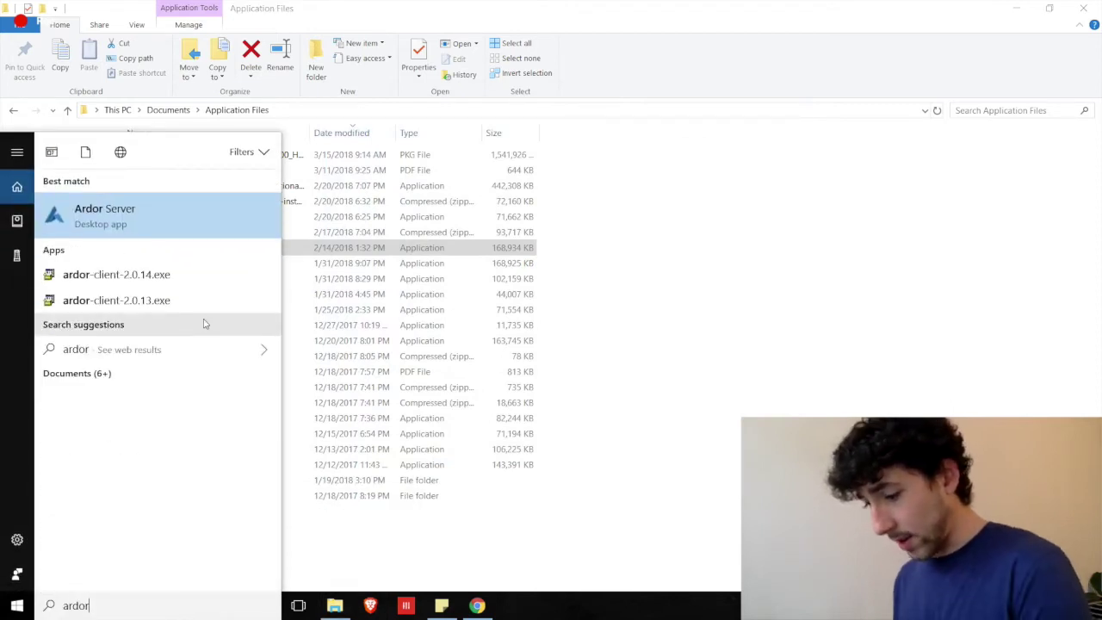
{"action": "left_click", "coordinate": [201, 235]}
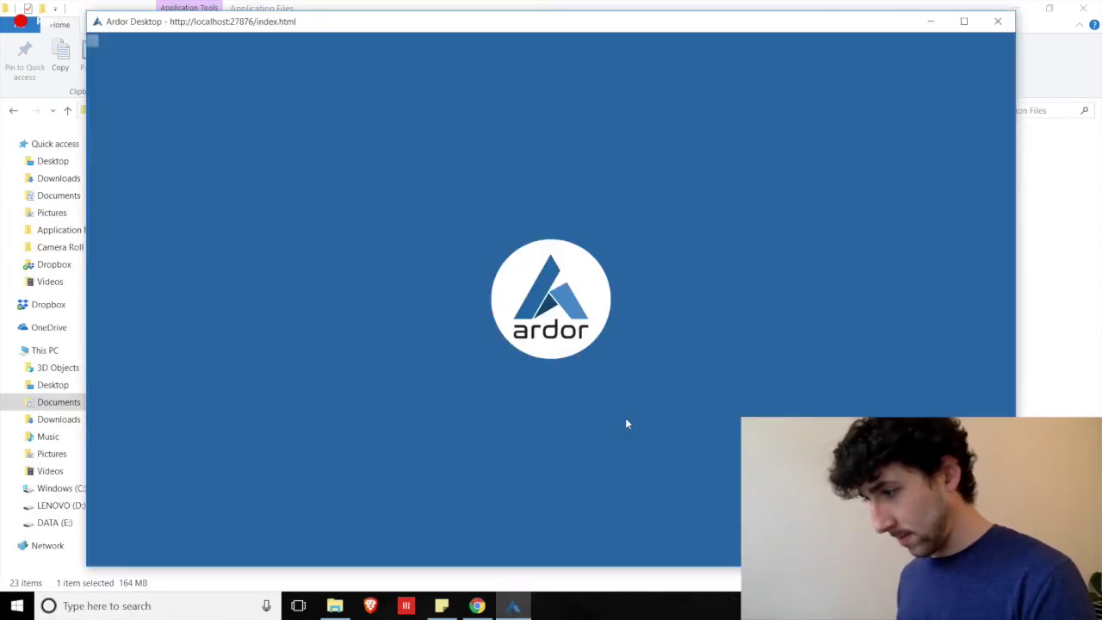
{"action": "left_click", "coordinate": [965, 21]}
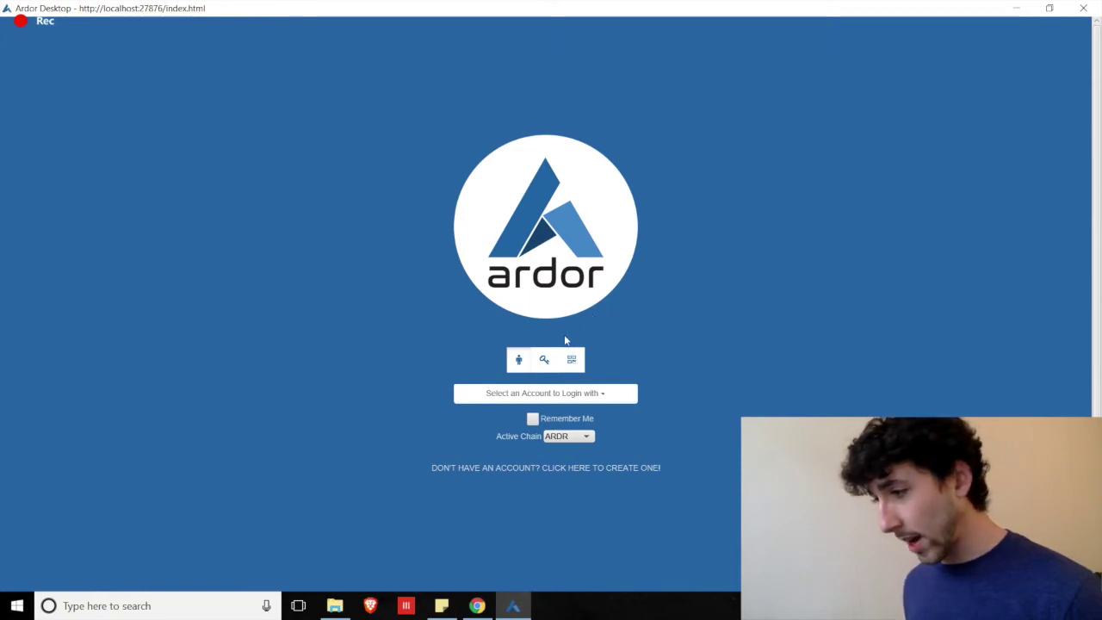
Start creating a new Ardor account and review its generated passphrase and public account address
{"action": "left_click", "coordinate": [544, 361]}
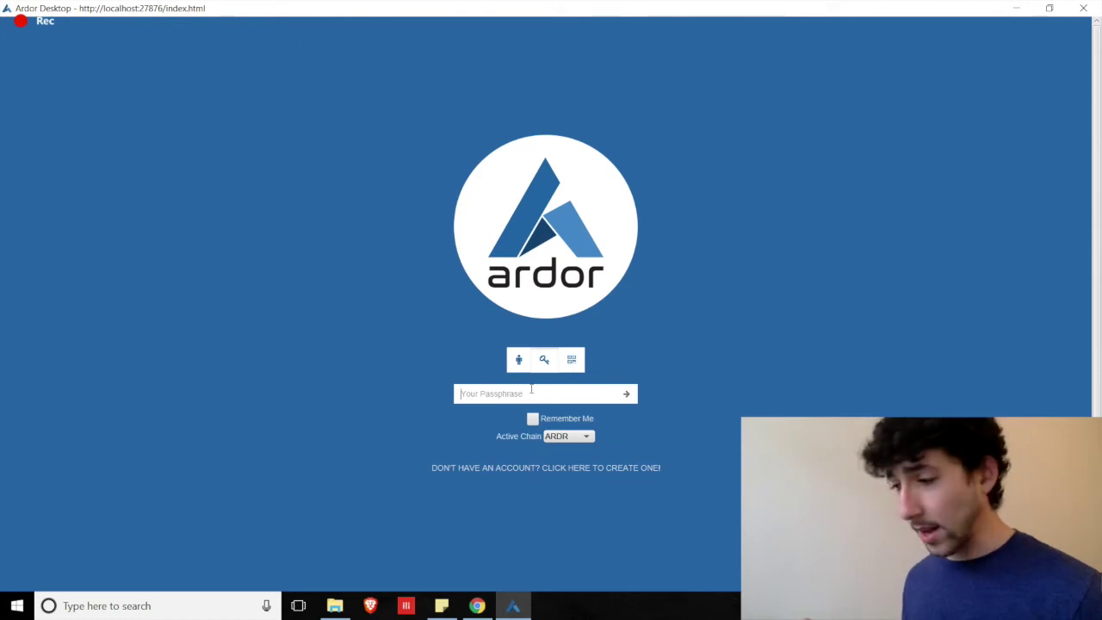
{"action": "left_click", "coordinate": [470, 469]}
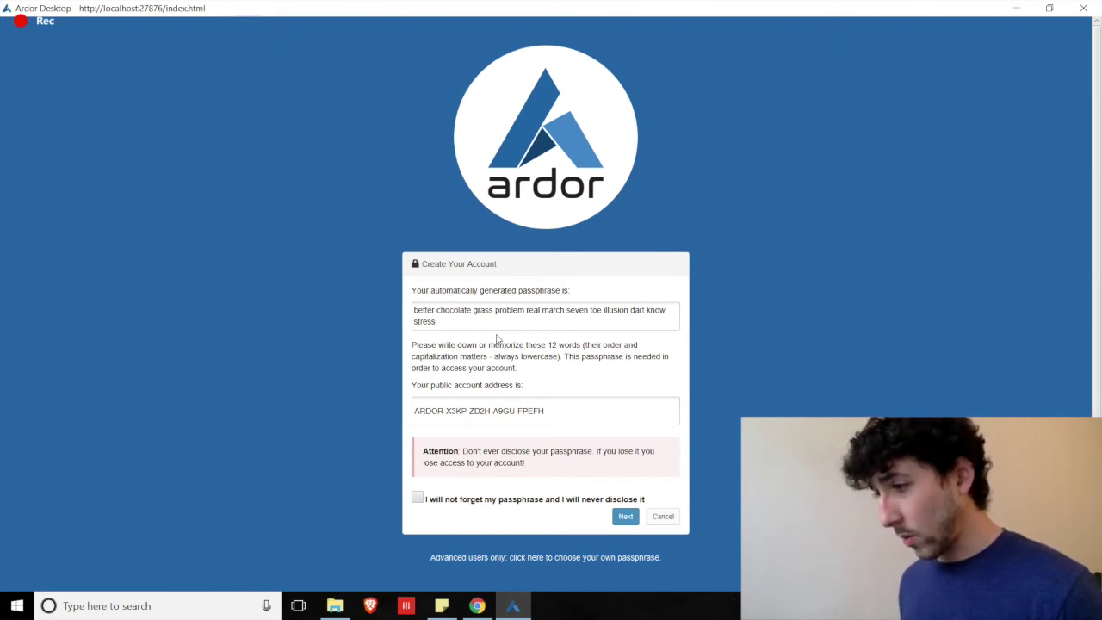
{"action": "left_click", "coordinate": [484, 325]}
{"action": "double_click", "coordinate": [484, 324]}
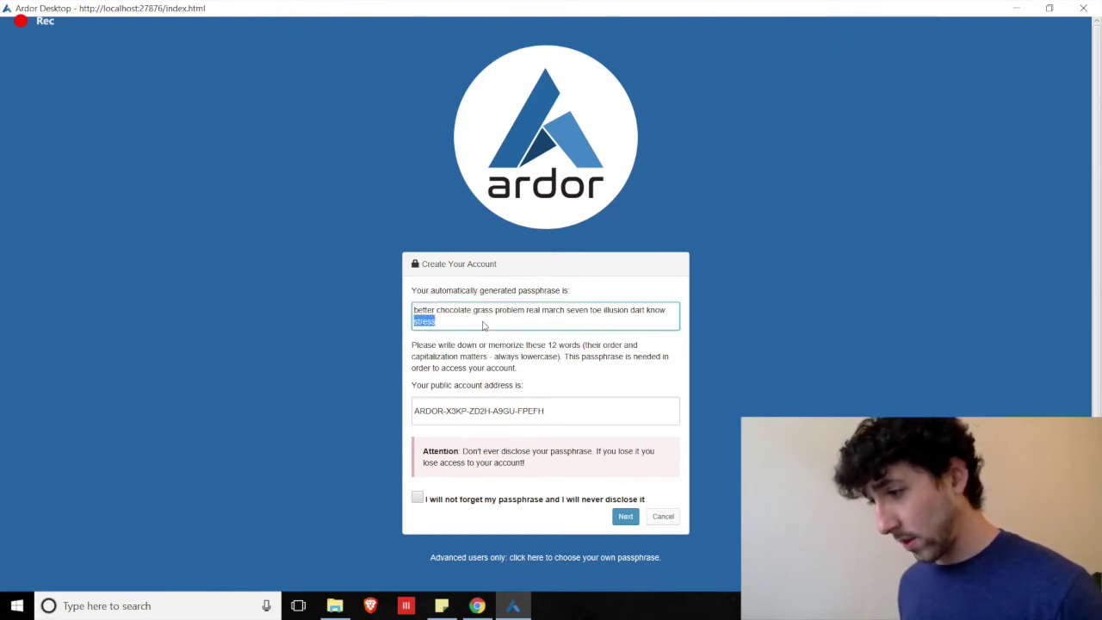
{"action": "double_click", "coordinate": [483, 325]}
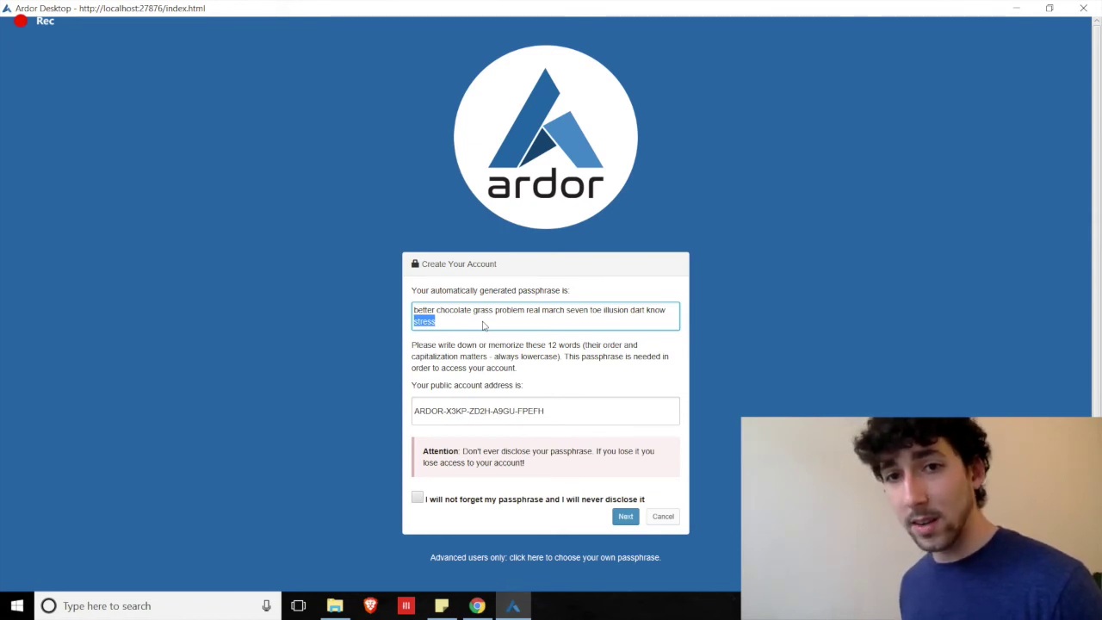
{"action": "left_click", "coordinate": [482, 325]}
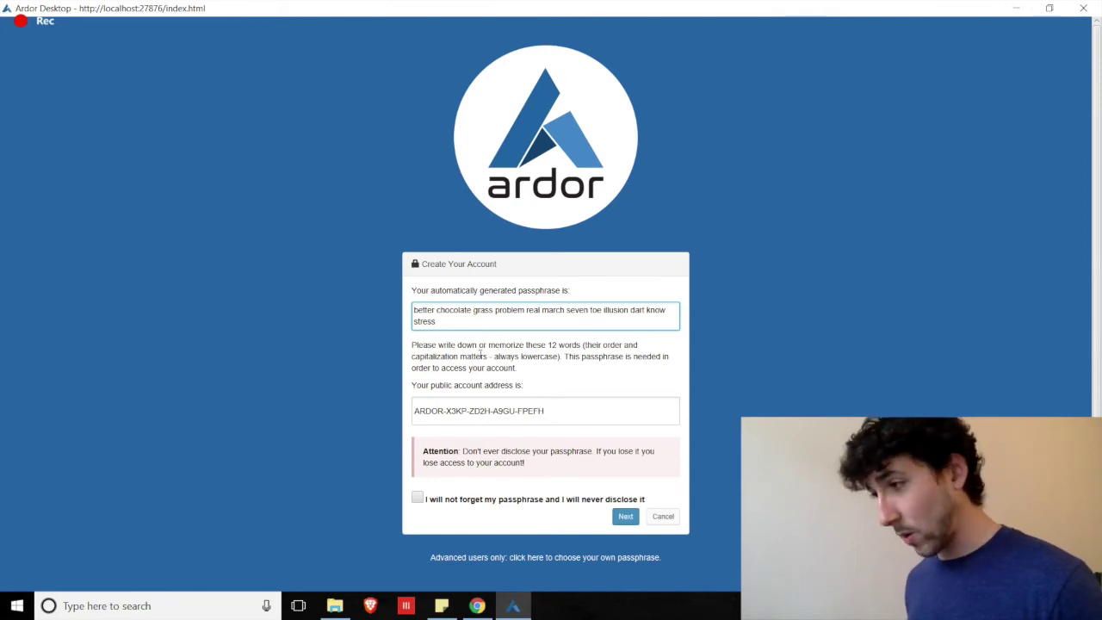
{"action": "left_click", "coordinate": [470, 409]}
{"action": "double_click", "coordinate": [470, 410]}
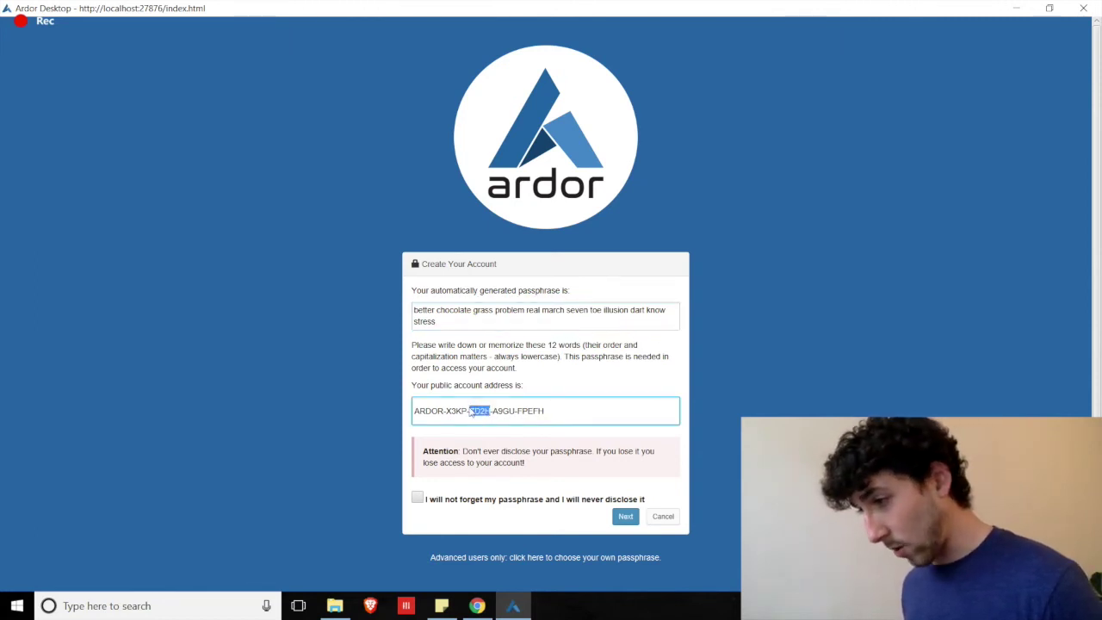
{"action": "triple_click", "coordinate": [470, 410]}
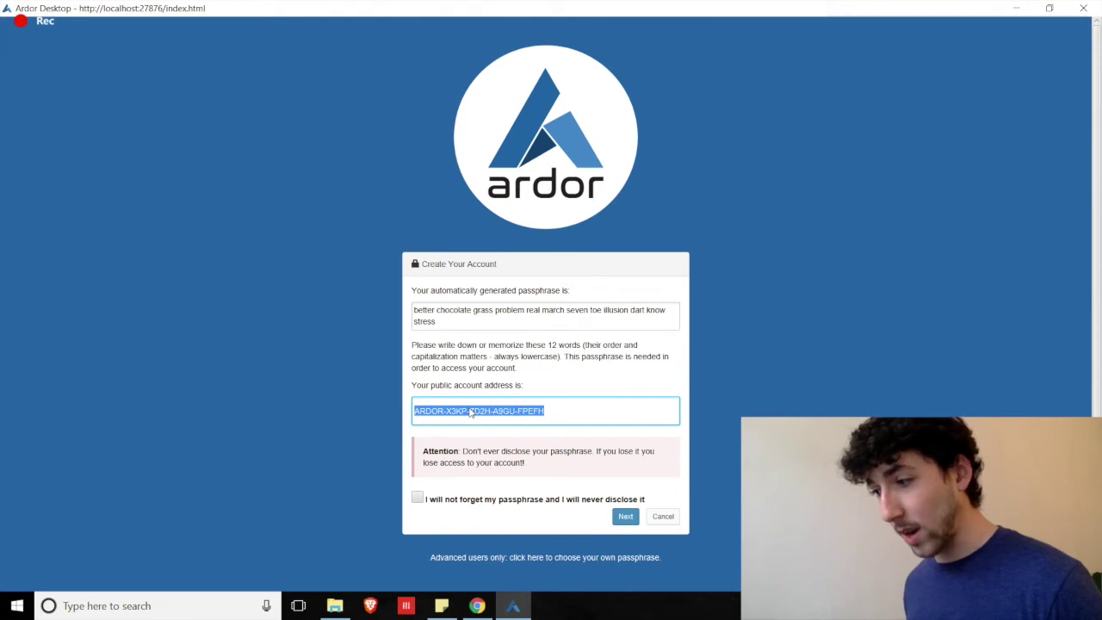
{"action": "left_click", "coordinate": [563, 411]}
Agree never to forget or disclose the passphrase, copy the generated passphrase and paste it into the passphrase confirmation field
{"action": "left_click", "coordinate": [417, 499]}
{"action": "left_click", "coordinate": [506, 307]}
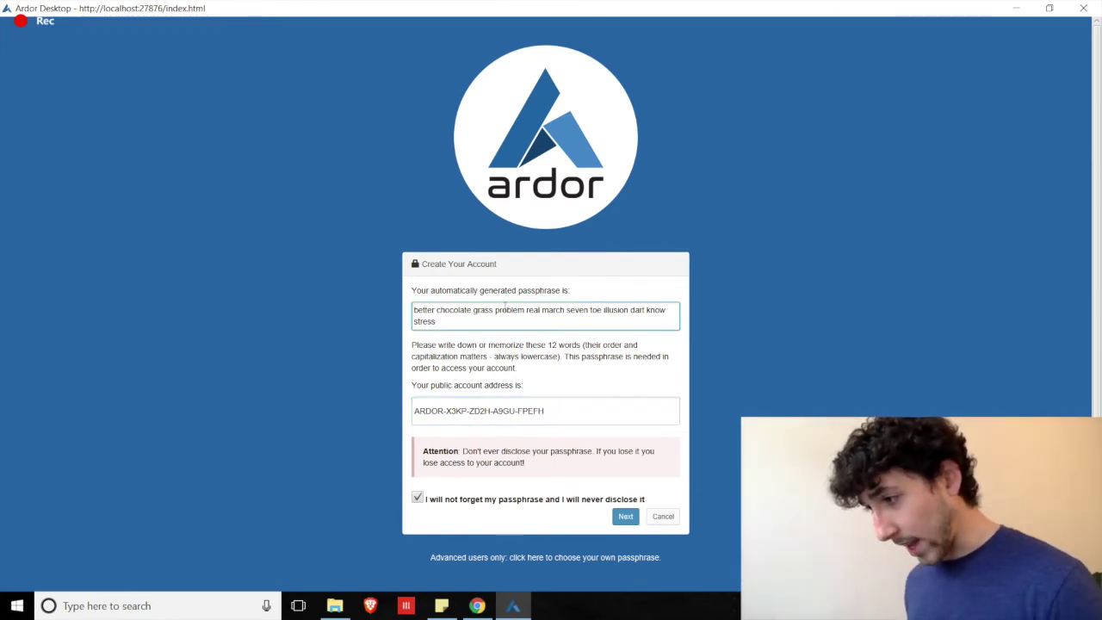
{"action": "triple_click", "coordinate": [506, 307]}
{"action": "key", "text": "ctrl+c"}
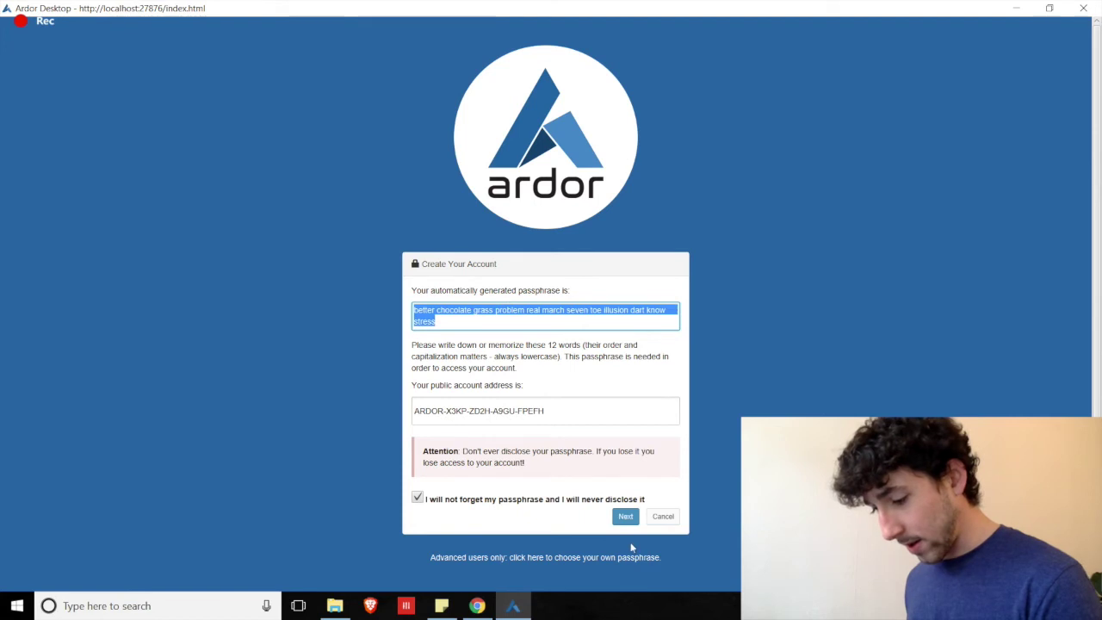
{"action": "left_click", "coordinate": [627, 520]}
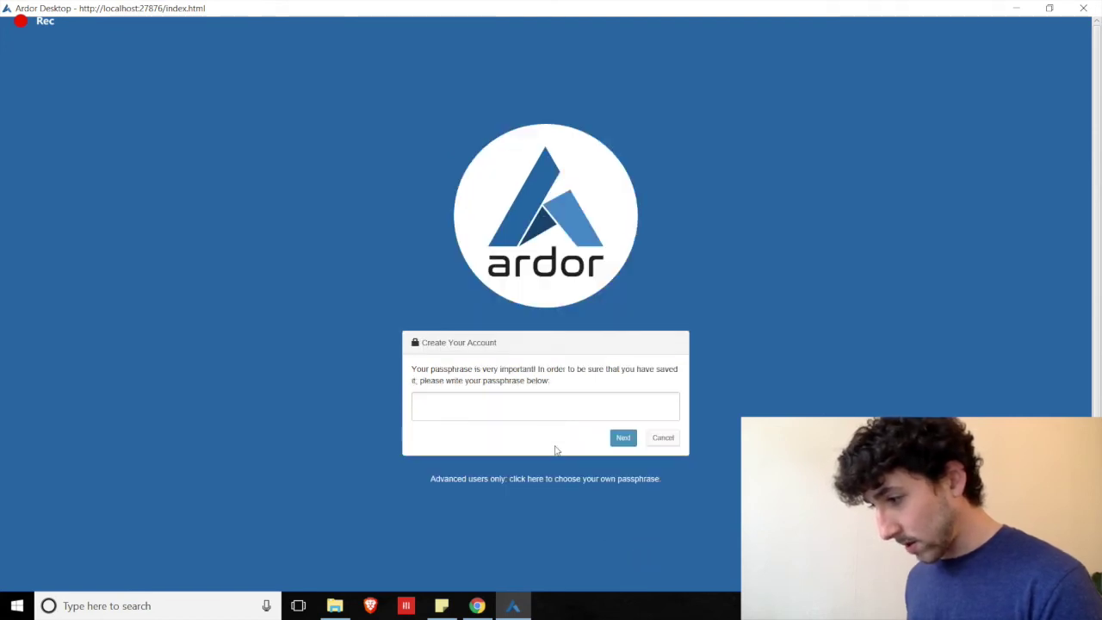
{"action": "left_click", "coordinate": [550, 416]}
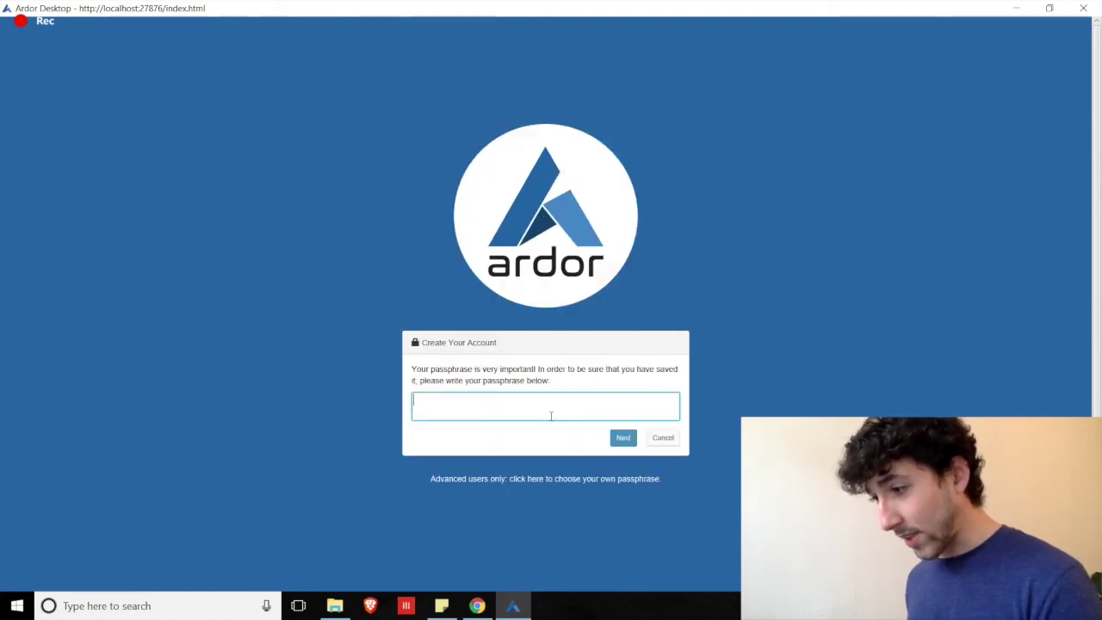
{"action": "key", "text": "ctrl+v"}
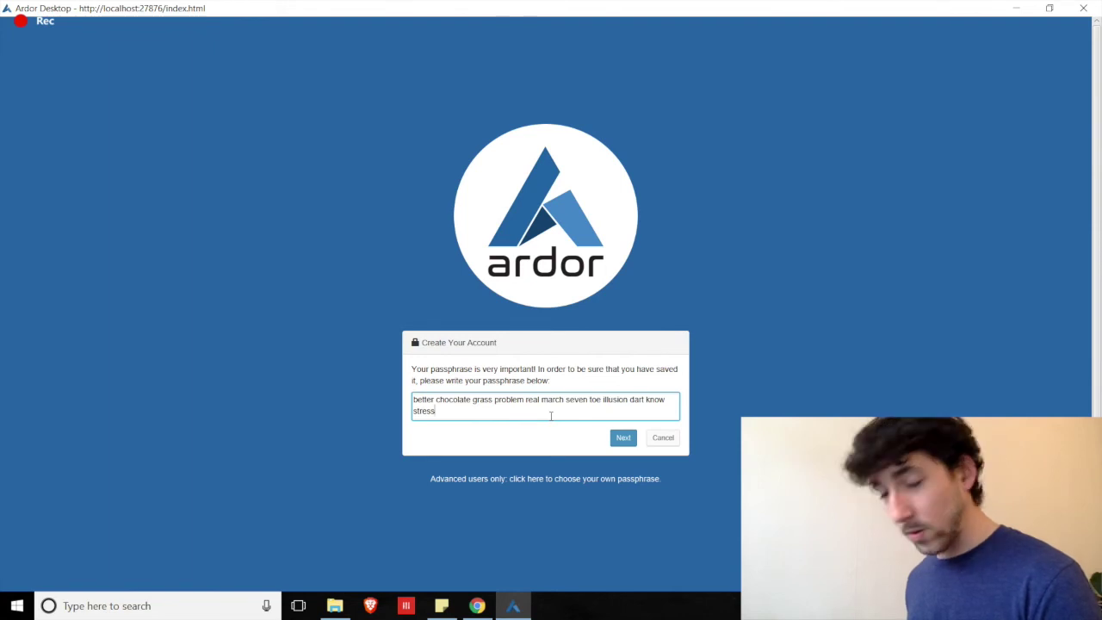
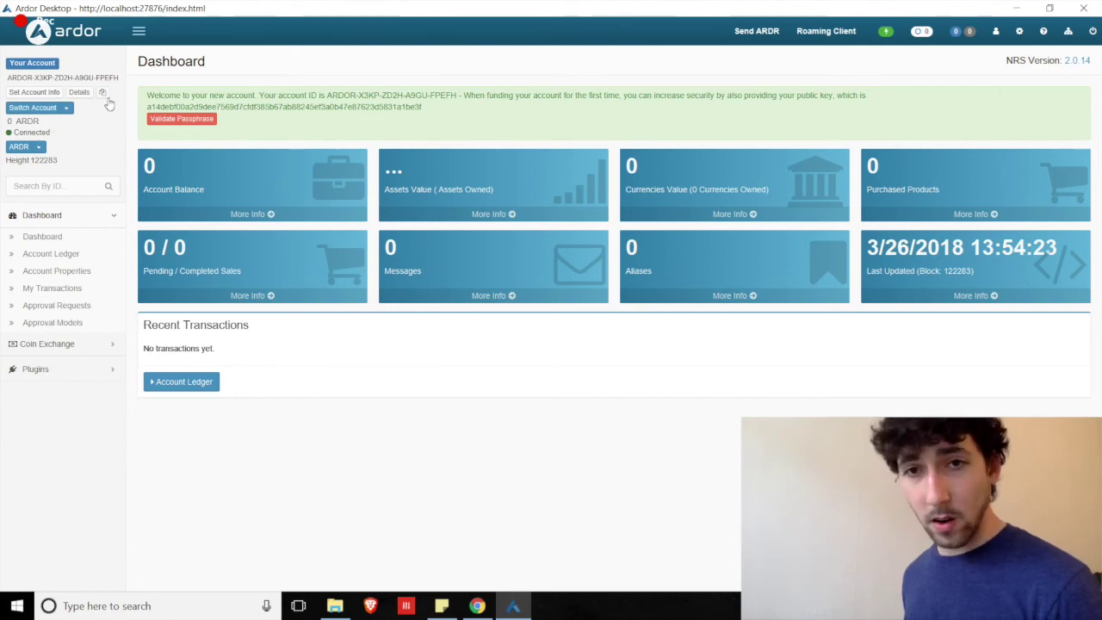
Copy the new account's address to the clipboard from the account dashboard
{"action": "left_click", "coordinate": [104, 95]}
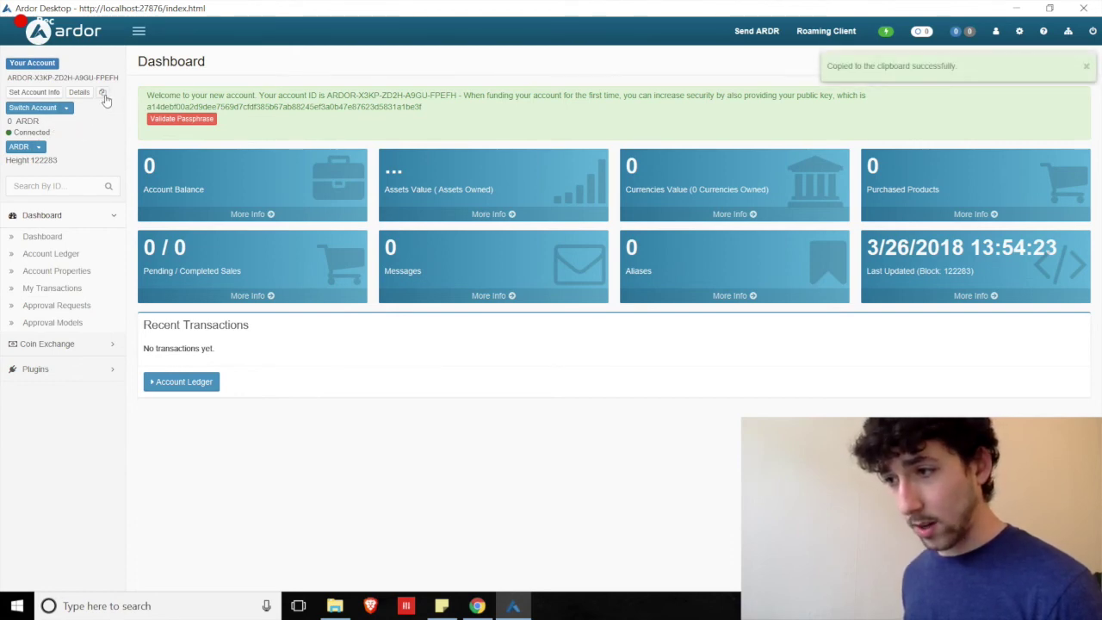